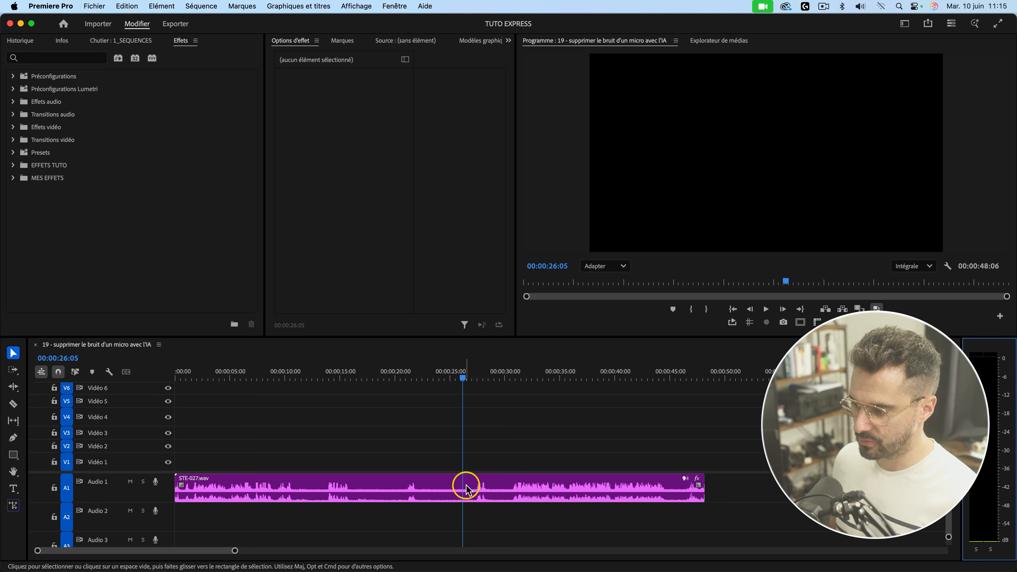
Play part of the original STE-027.wav recording from 00:00:26:05 to hear its background noise
{"action": "key", "text": "space"}
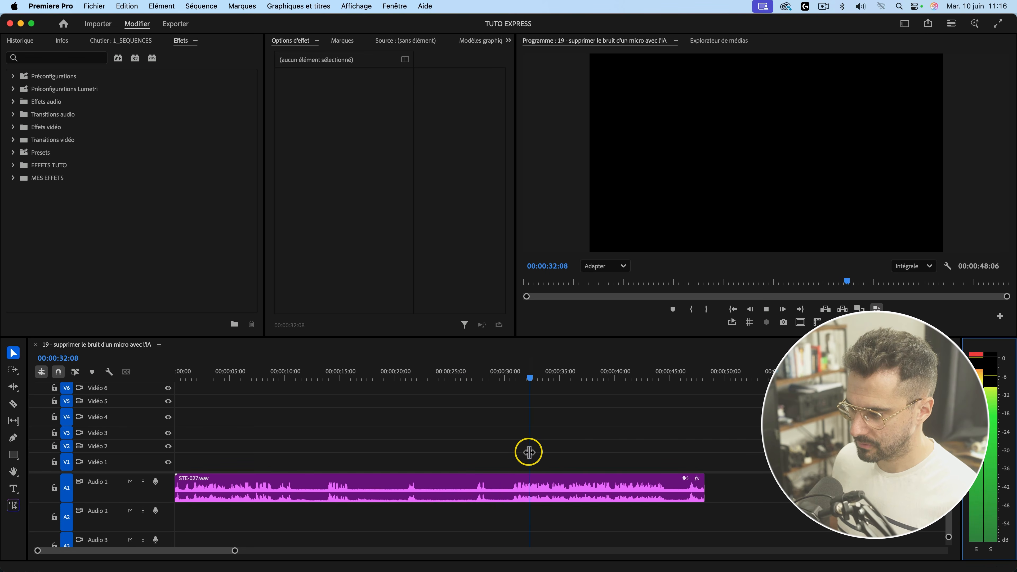
{"action": "key", "text": "space"}
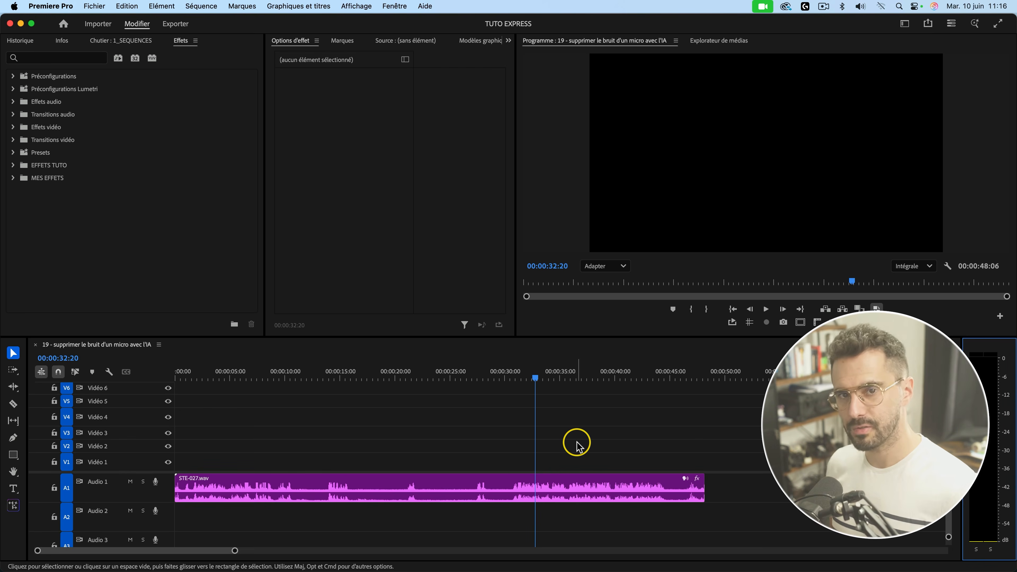
Split STE-027.wav at about 22.5 seconds and delete the portion before the cut
{"action": "left_click", "coordinate": [495, 487]}
{"action": "key", "text": "c"}
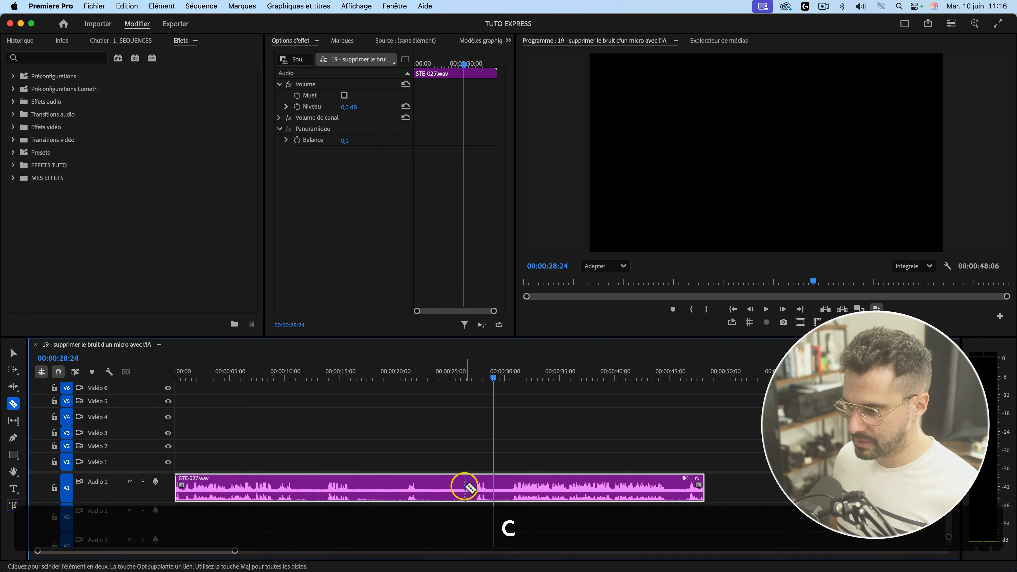
{"action": "left_click", "coordinate": [425, 487]}
{"action": "key", "text": "v"}
{"action": "left_click", "coordinate": [409, 485]}
{"action": "key", "text": "BackSpace"}
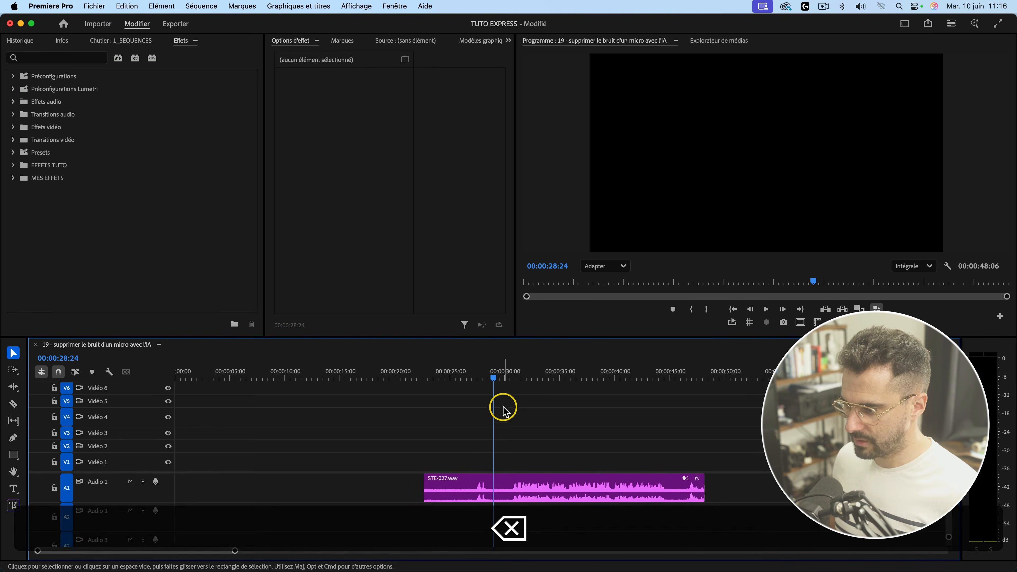
Trim the end of the remaining clip to 00:00:35:16 and close the gap in front of it
{"action": "left_click", "coordinate": [566, 377]}
{"action": "left_click_drag", "start_coordinate": [703, 485], "coordinate": [568, 483]}
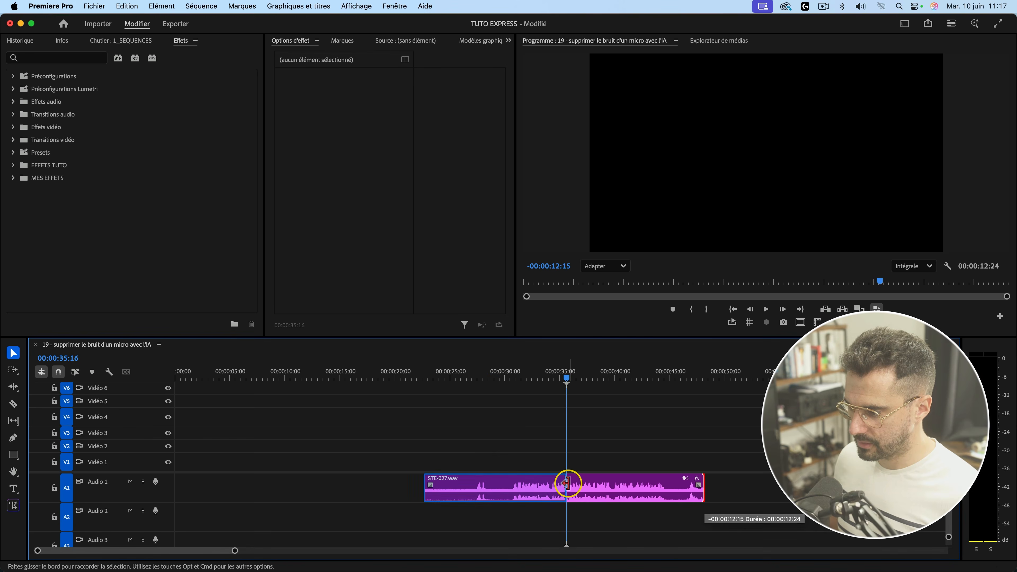
{"action": "left_click", "coordinate": [381, 484]}
{"action": "key", "text": "BackSpace"}
Open Amélioration essentielle de l'audio for the trimmed STE-027.wav clip and run the Optimiser la parole enhancement on it
{"action": "left_click", "coordinate": [212, 376]}
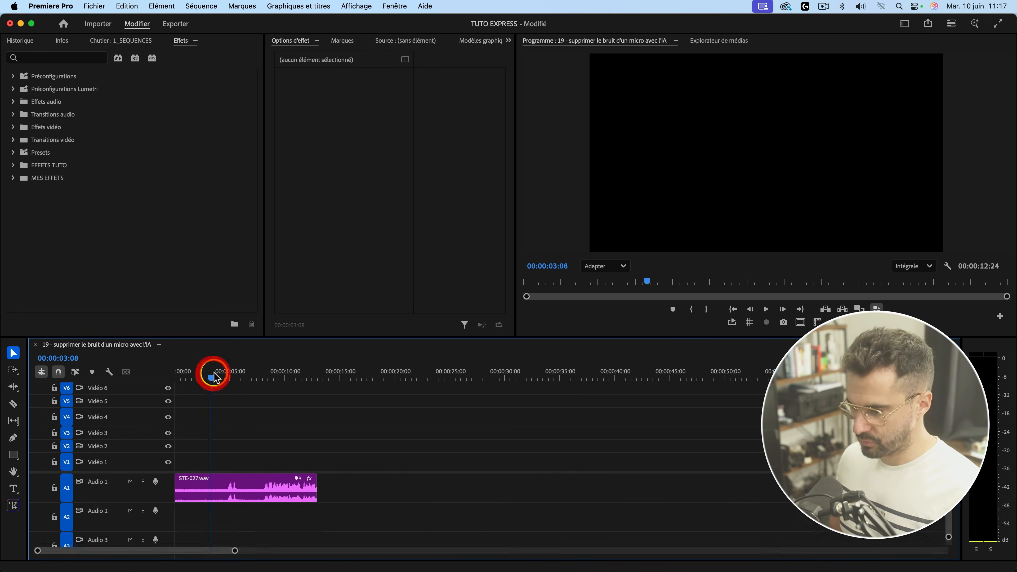
{"action": "key", "text": "="}
{"action": "left_click", "coordinate": [357, 492]}
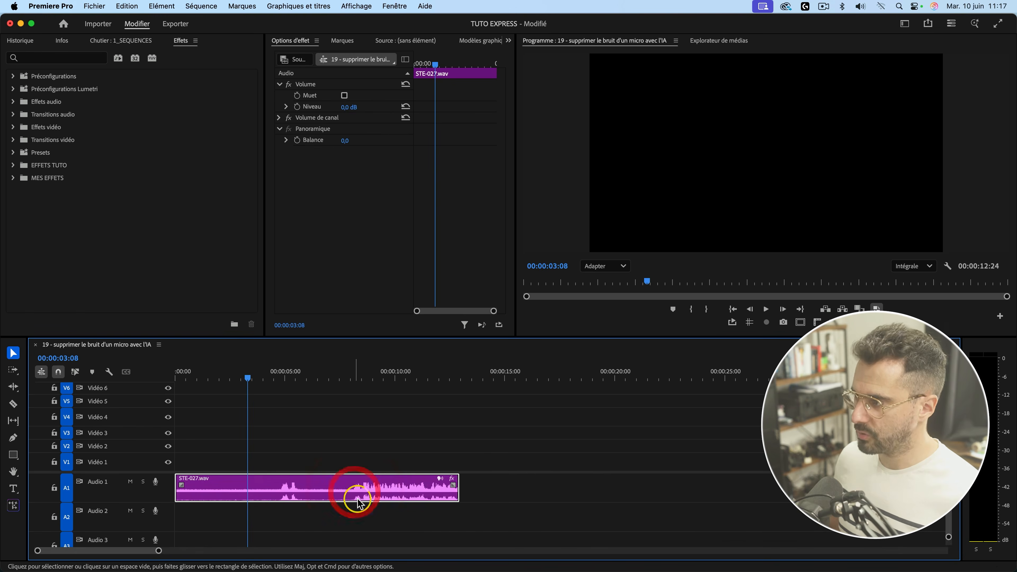
{"action": "left_click", "coordinate": [385, 6]}
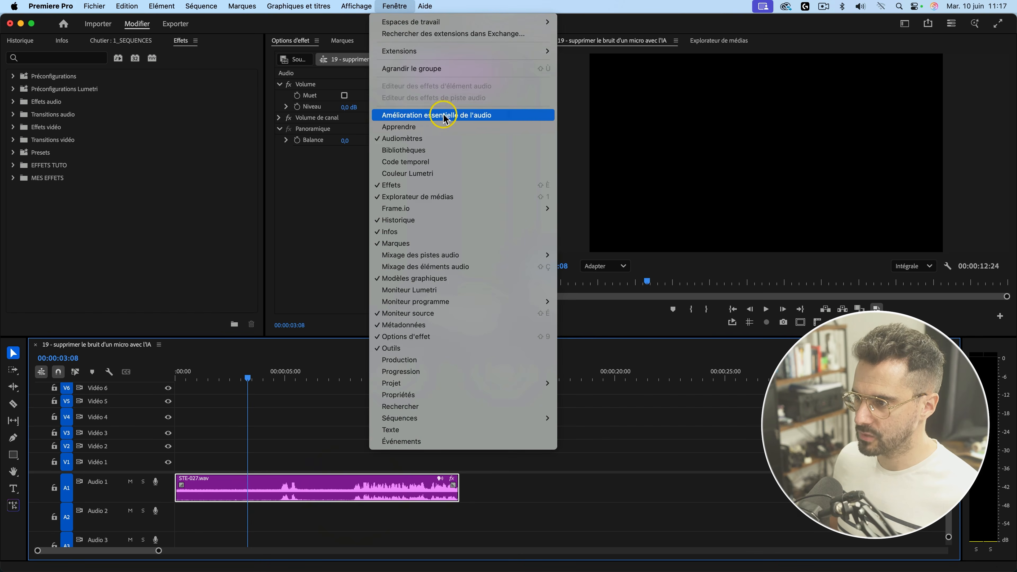
{"action": "left_click", "coordinate": [433, 116]}
{"action": "left_click_drag", "start_coordinate": [257, 63], "coordinate": [811, 30]}
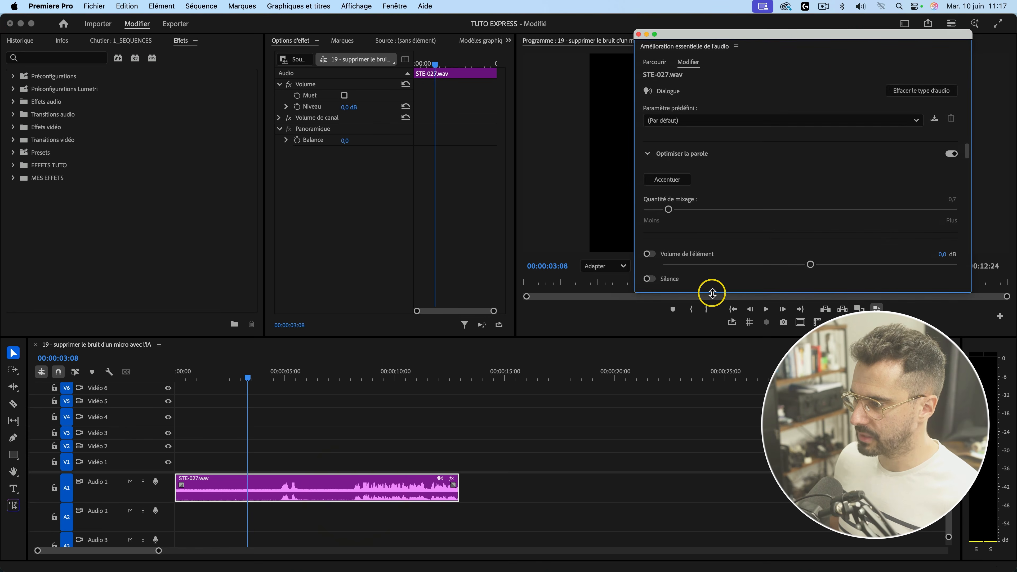
{"action": "left_click_drag", "start_coordinate": [722, 292], "coordinate": [765, 539]}
{"action": "left_click", "coordinate": [805, 40]}
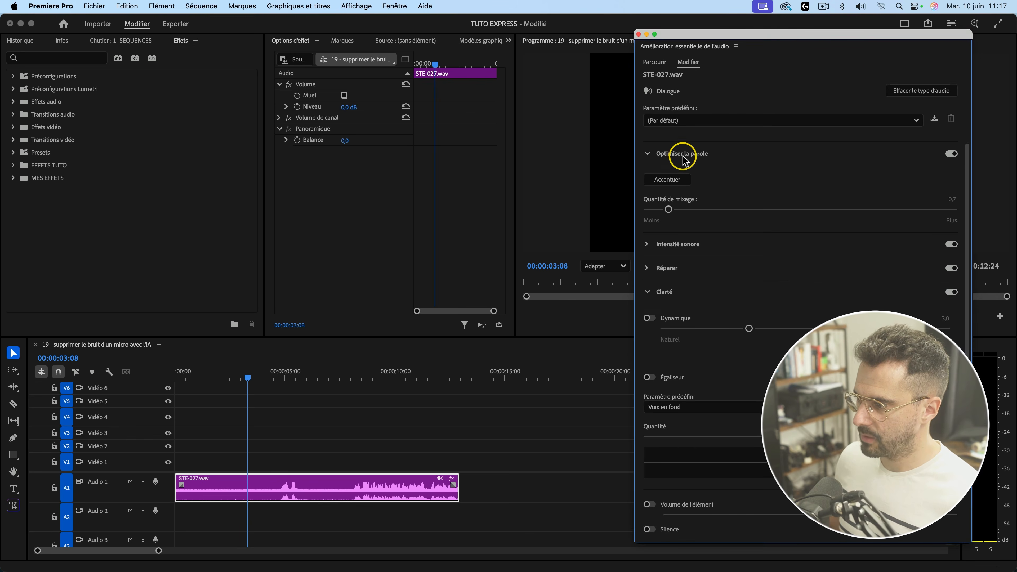
{"action": "left_click", "coordinate": [679, 179]}
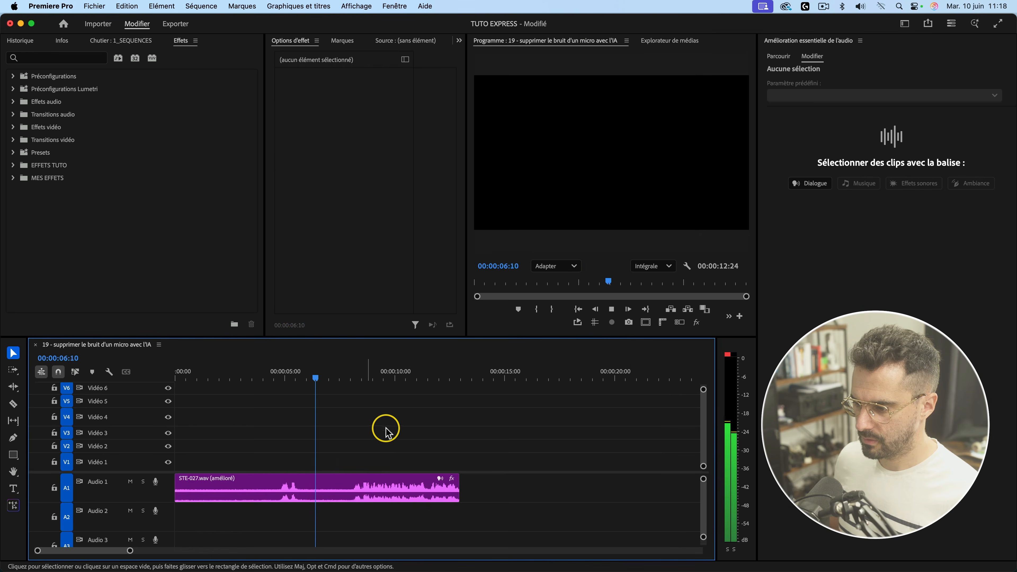
Listen to the enhanced clip and reset the audio meters' clipping indicators during playback
{"action": "left_click", "coordinate": [389, 429]}
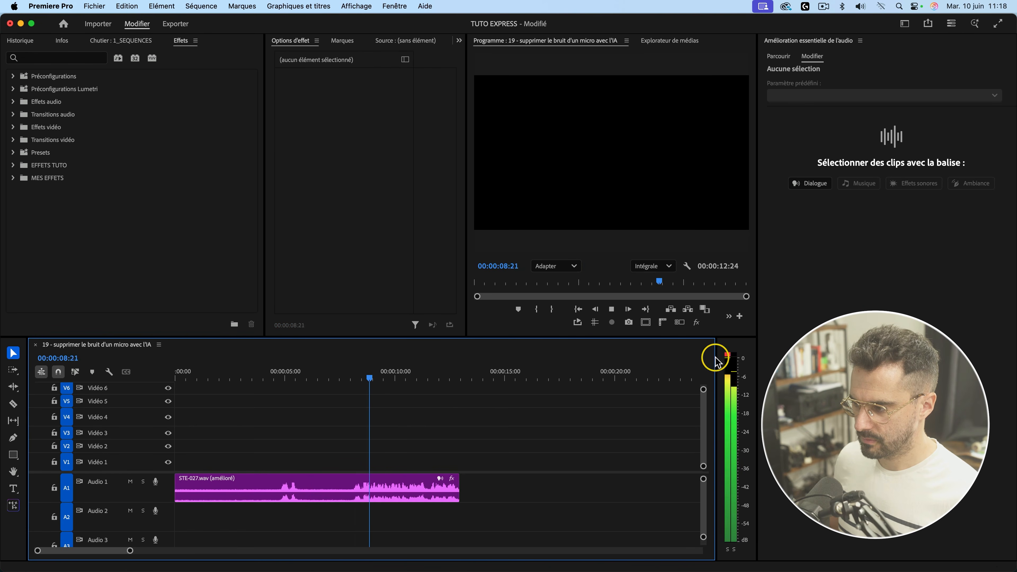
{"action": "left_click", "coordinate": [727, 356]}
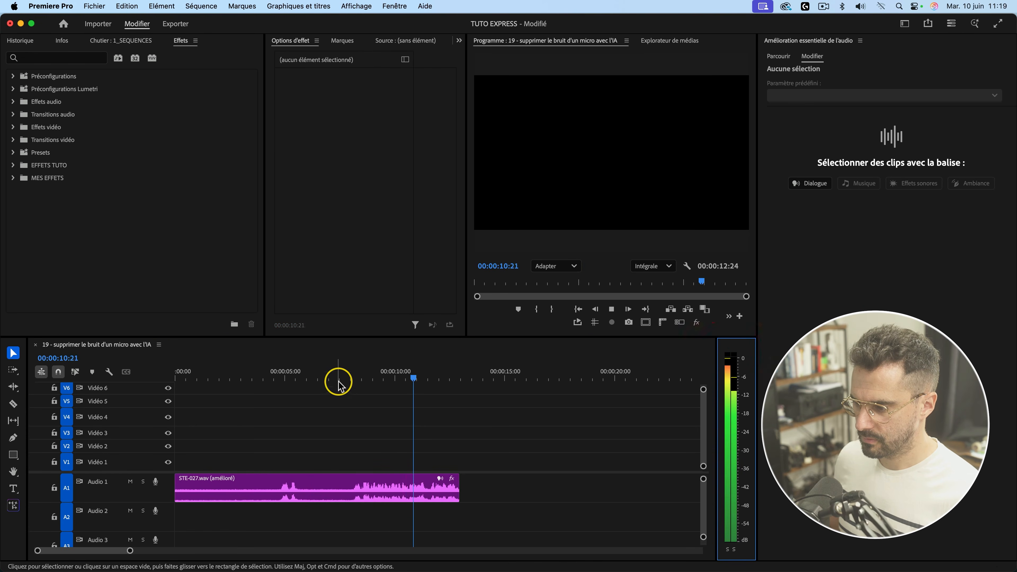
{"action": "key", "text": "space"}
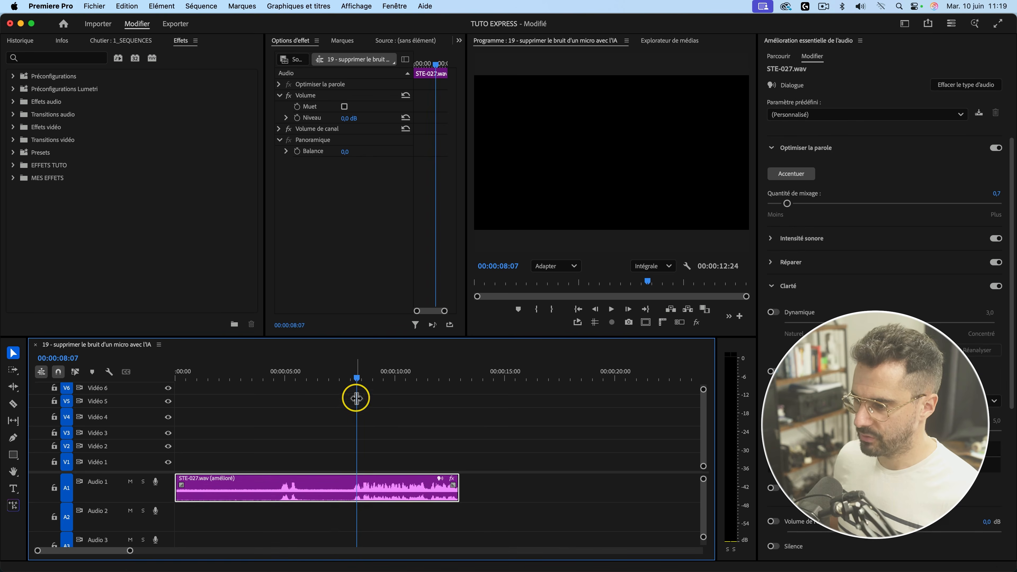
Set the Quantité de mixage of Optimiser la parole to 7,7 and play the clip from about 7 seconds
{"action": "left_click", "coordinate": [334, 376]}
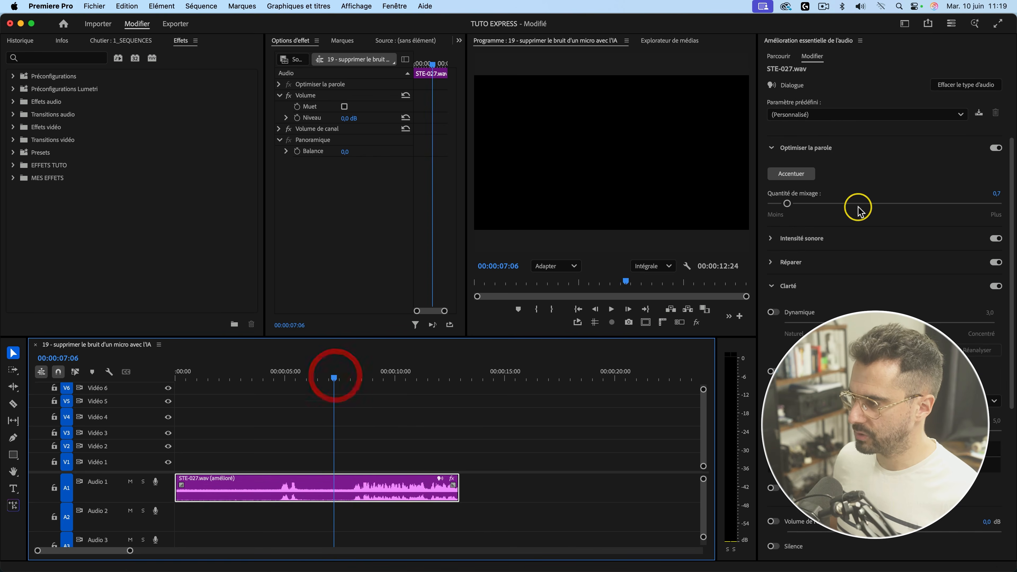
{"action": "left_click", "coordinate": [787, 204]}
{"action": "left_click_drag", "start_coordinate": [788, 205], "coordinate": [822, 206]}
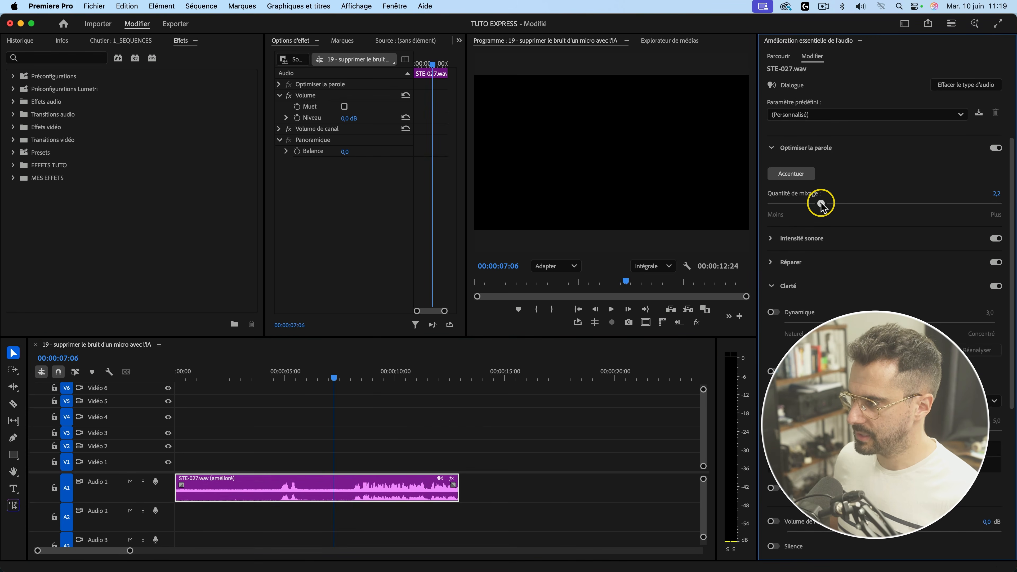
{"action": "left_click", "coordinate": [327, 374]}
{"action": "key", "text": "space"}
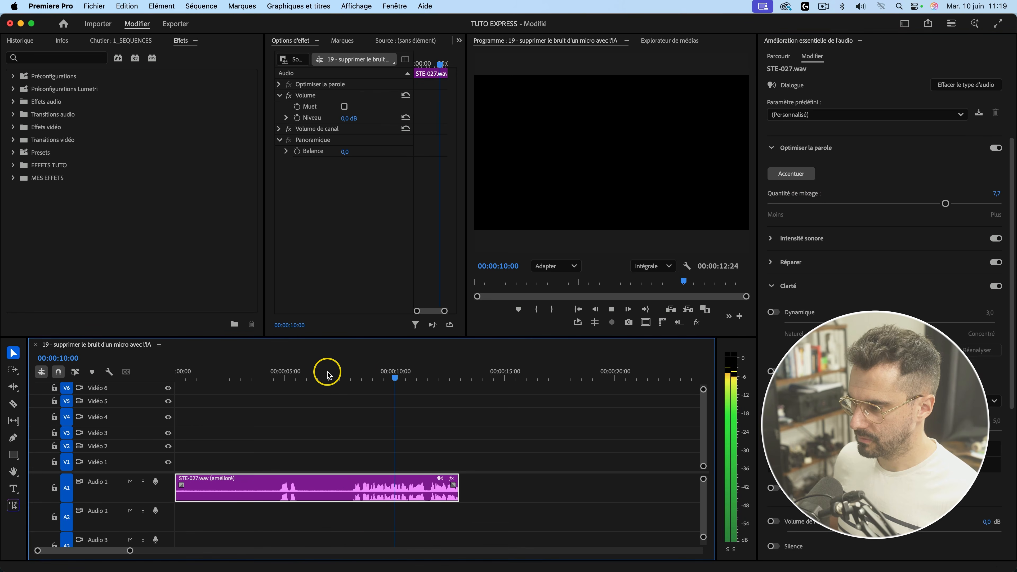
Set the Quantité de mixage to 8,0 and inspect the clip's waveform up close
{"action": "left_click_drag", "start_coordinate": [945, 204], "coordinate": [951, 204]}
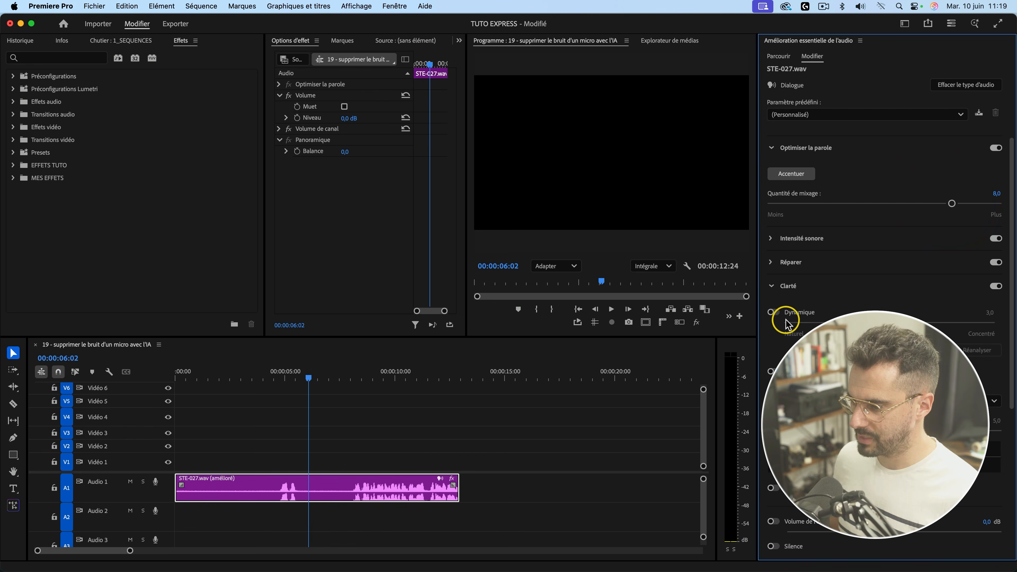
{"action": "key", "text": "="}
{"action": "key", "text": "="}
{"action": "key", "text": "="}
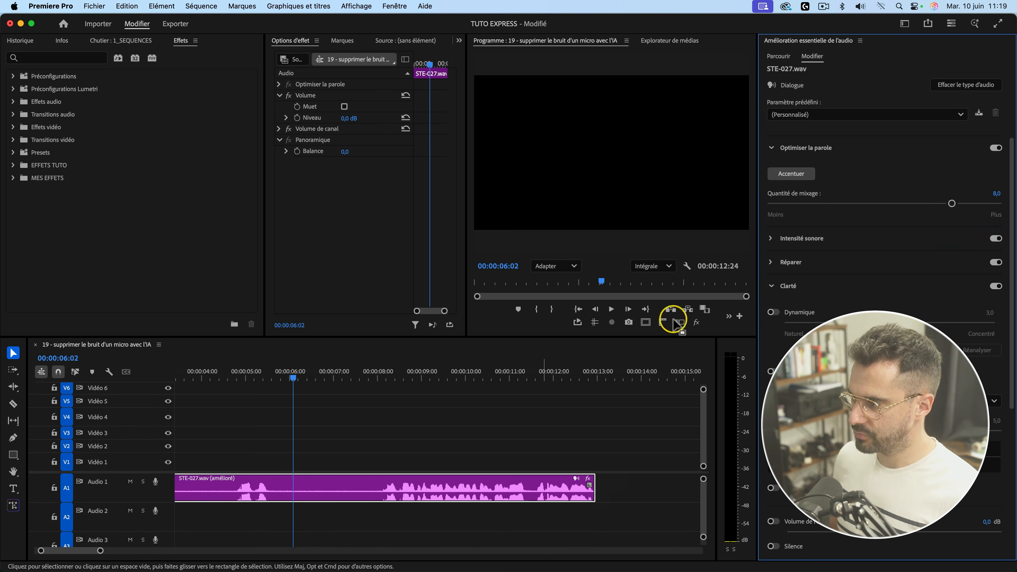
Set the Quantité de mixage to 5,8 and play the clip to check the result
{"action": "left_click_drag", "start_coordinate": [952, 203], "coordinate": [903, 204]}
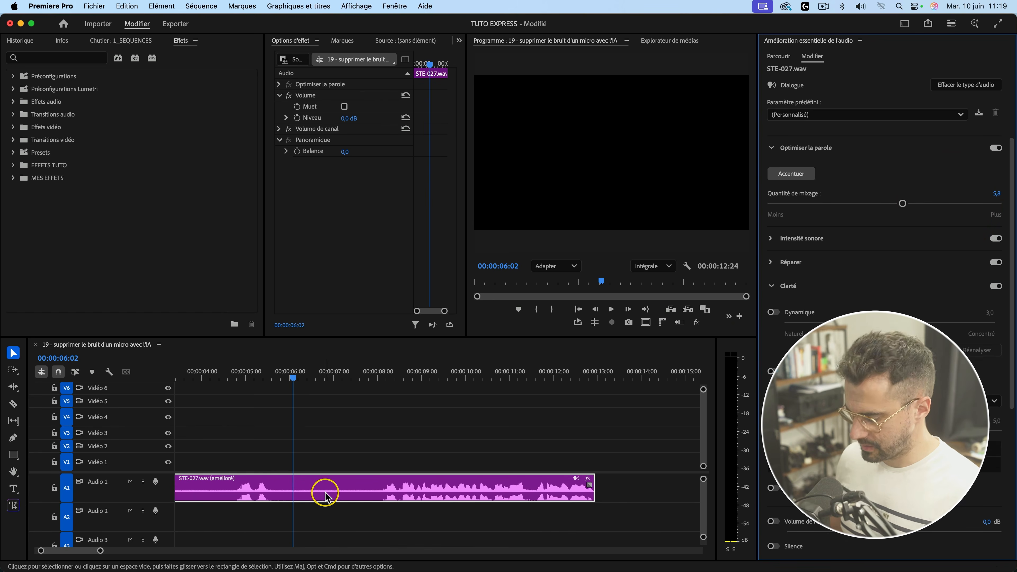
{"action": "key", "text": "equal"}
{"action": "key", "text": "minus"}
{"action": "key", "text": "space"}
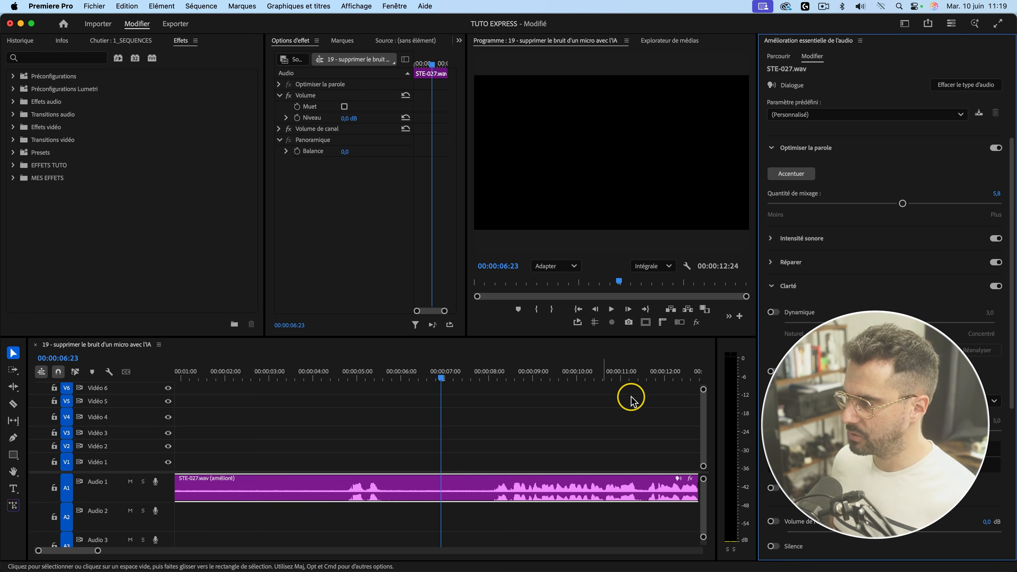
Set the Quantité de mixage to 7,9 and play the speech section to check it
{"action": "left_click_drag", "start_coordinate": [903, 203], "coordinate": [947, 204]}
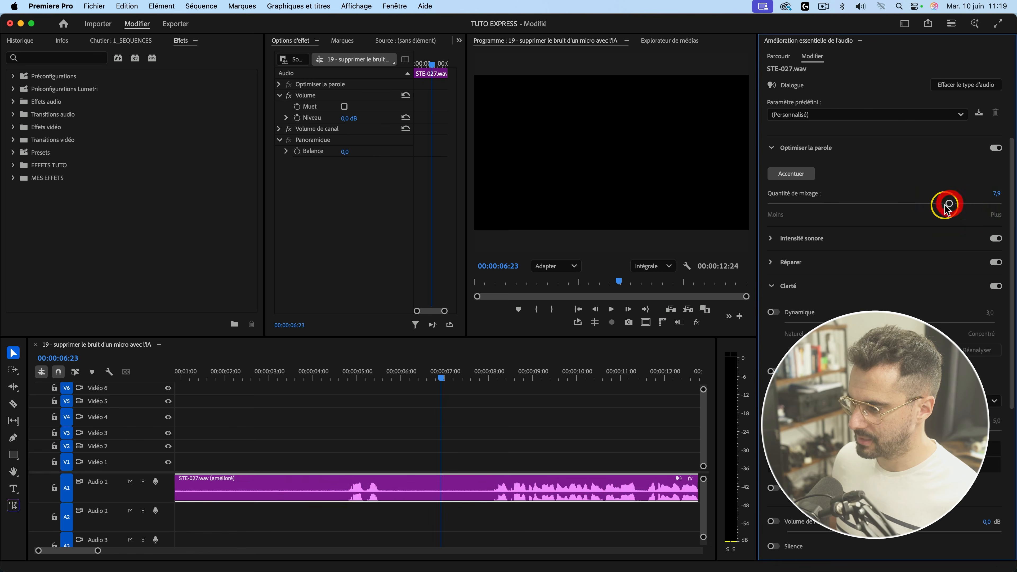
{"action": "left_click", "coordinate": [451, 440]}
{"action": "key", "text": "space"}
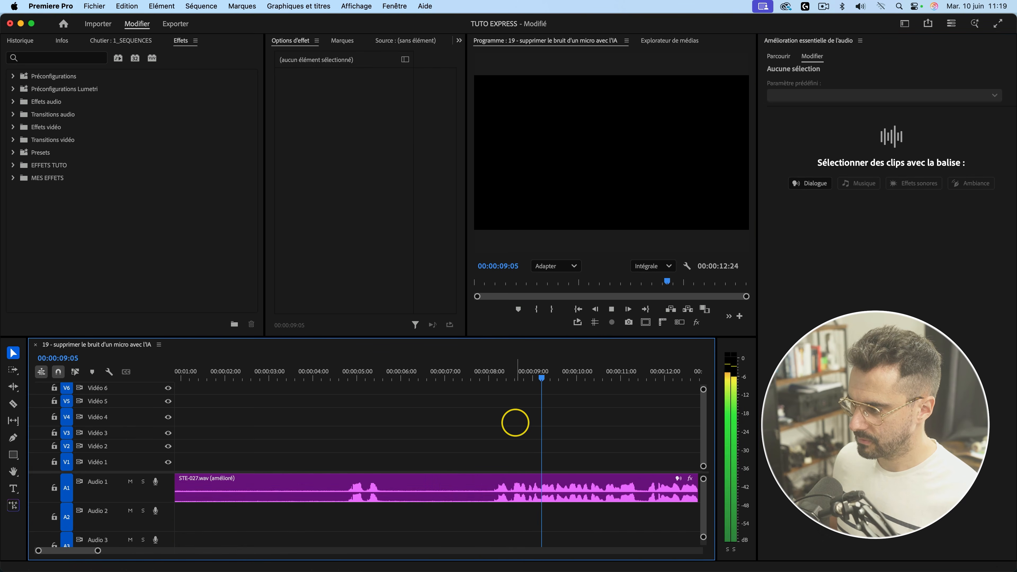
{"action": "key", "text": "minus"}
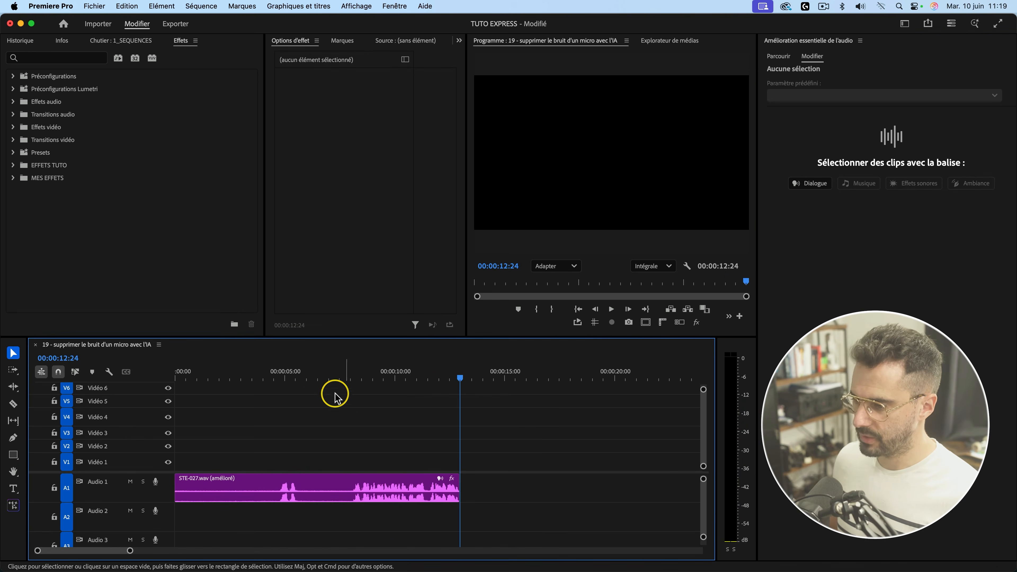
{"action": "left_click_drag", "start_coordinate": [268, 377], "coordinate": [319, 379]}
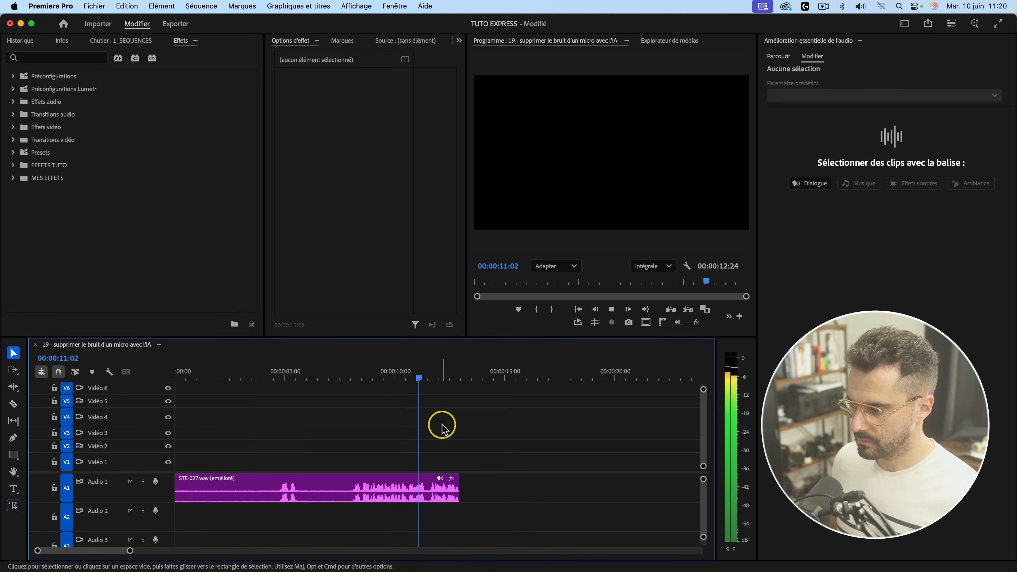
{"action": "left_click", "coordinate": [408, 481]}
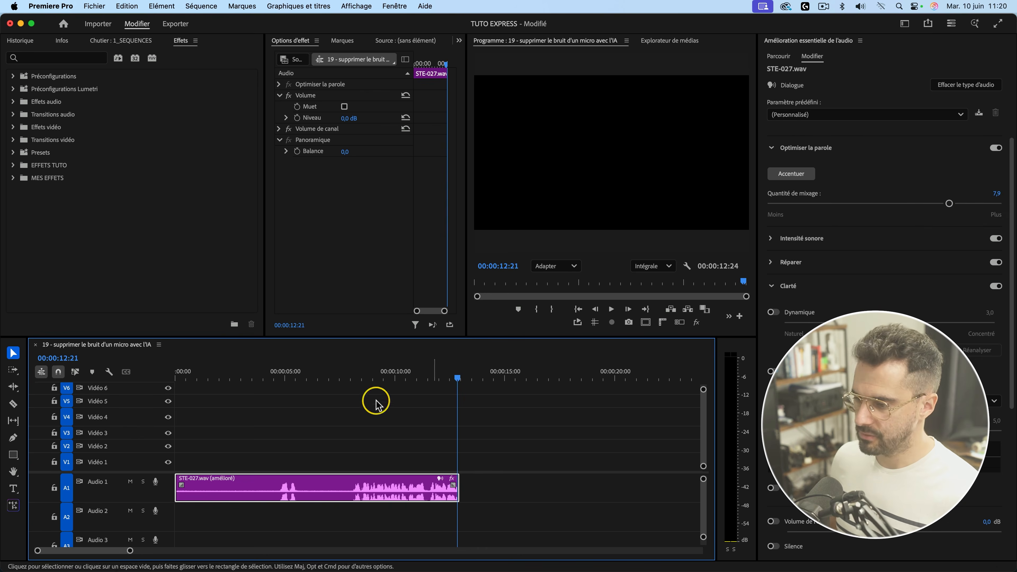
Compare the clip with Optimiser la parole turned off and turned back on, playing it from about 2.5 and 3 seconds
{"action": "left_click", "coordinate": [281, 376]}
{"action": "left_click", "coordinate": [230, 377]}
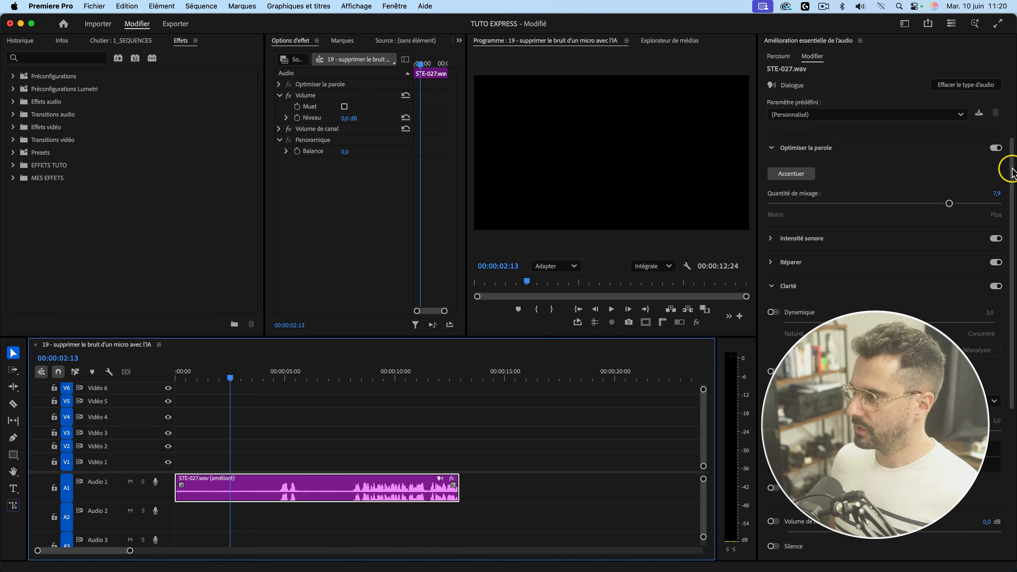
{"action": "left_click", "coordinate": [995, 149]}
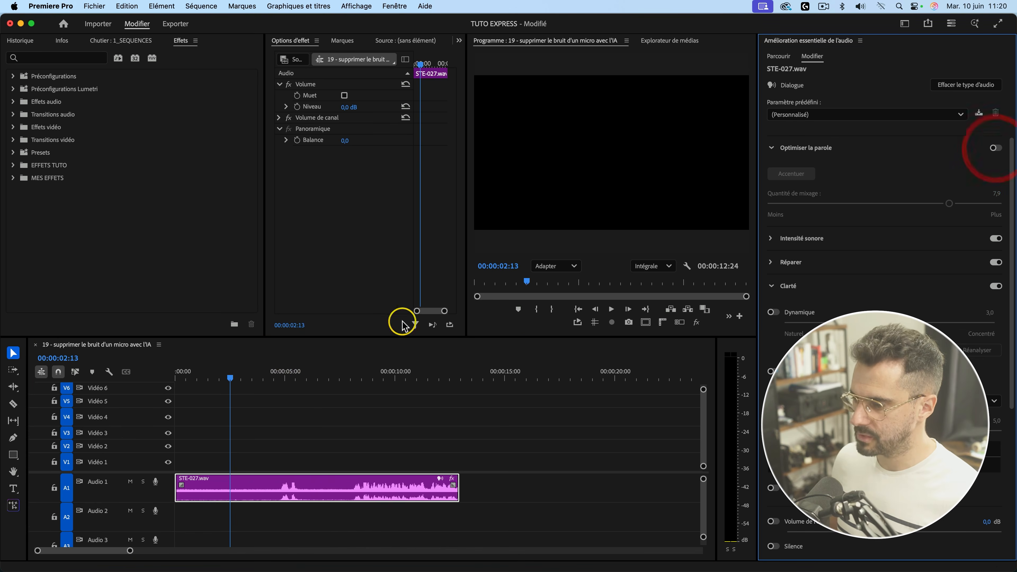
{"action": "key", "text": "space"}
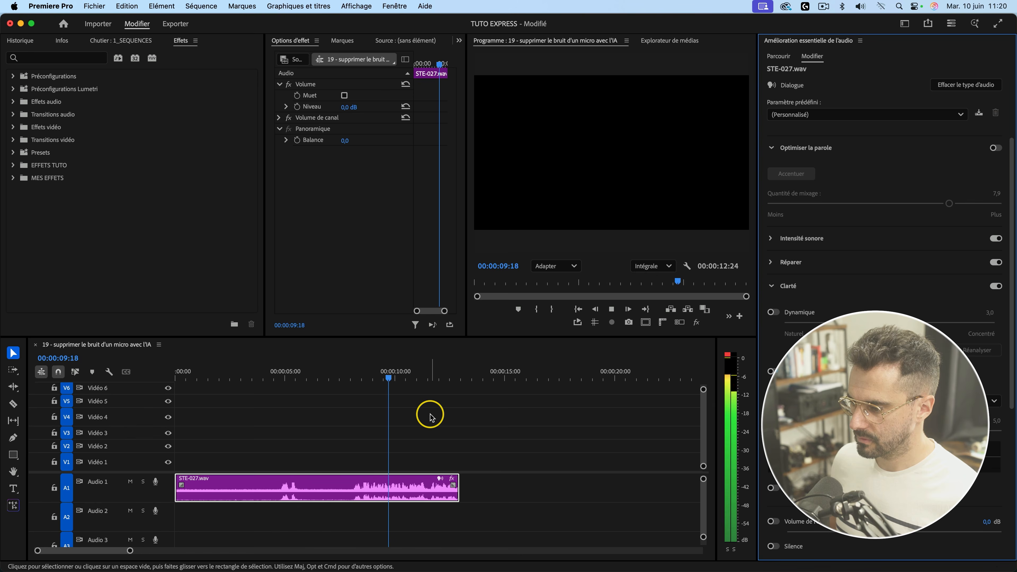
{"action": "key", "text": "space"}
{"action": "left_click", "coordinate": [246, 375]}
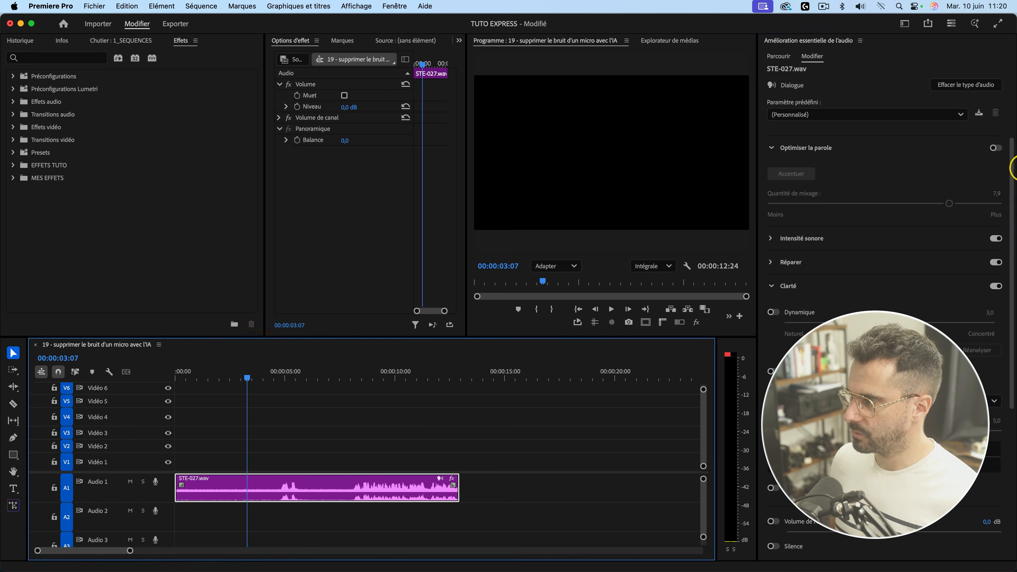
{"action": "left_click", "coordinate": [995, 148]}
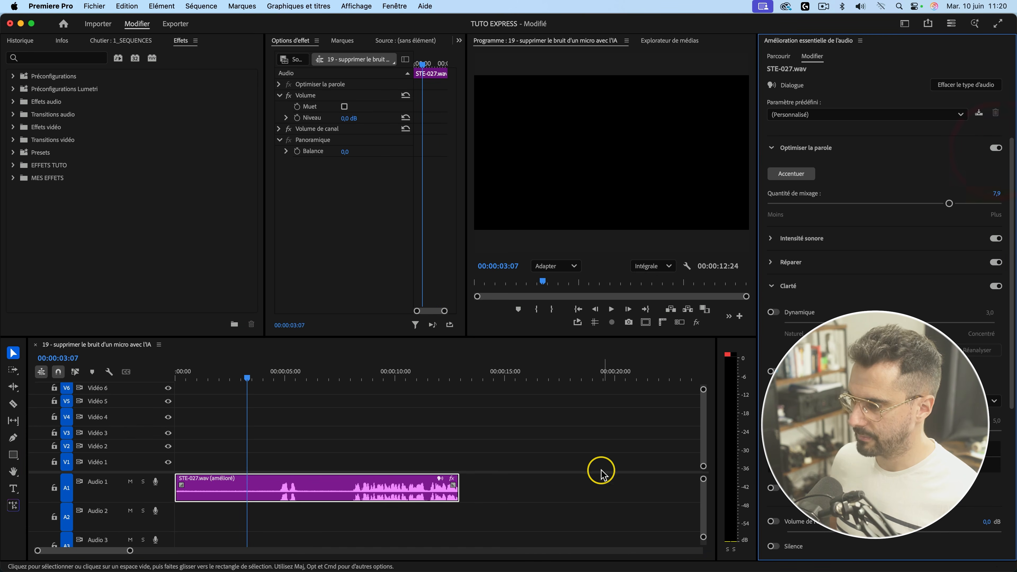
{"action": "key", "text": "space"}
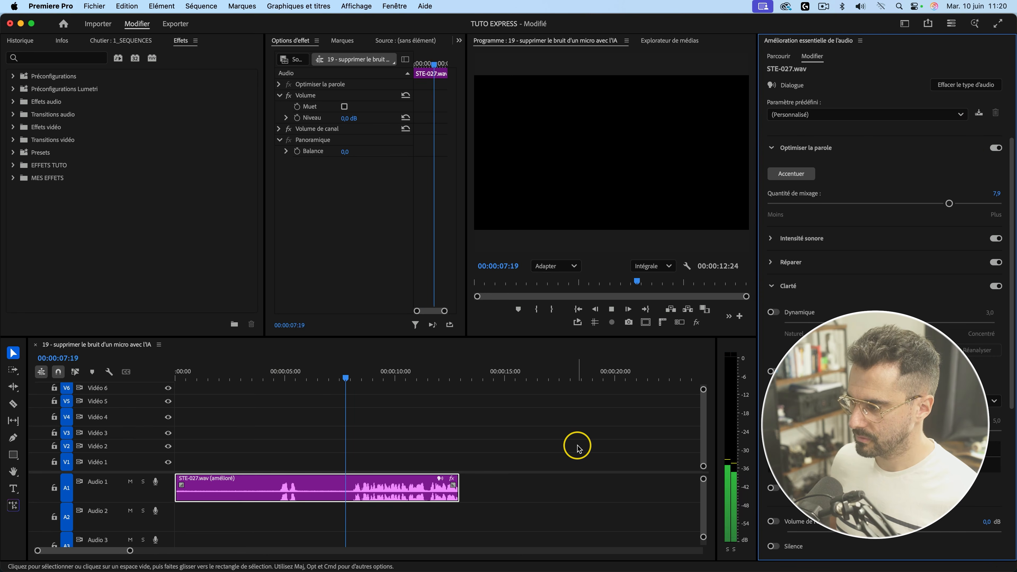